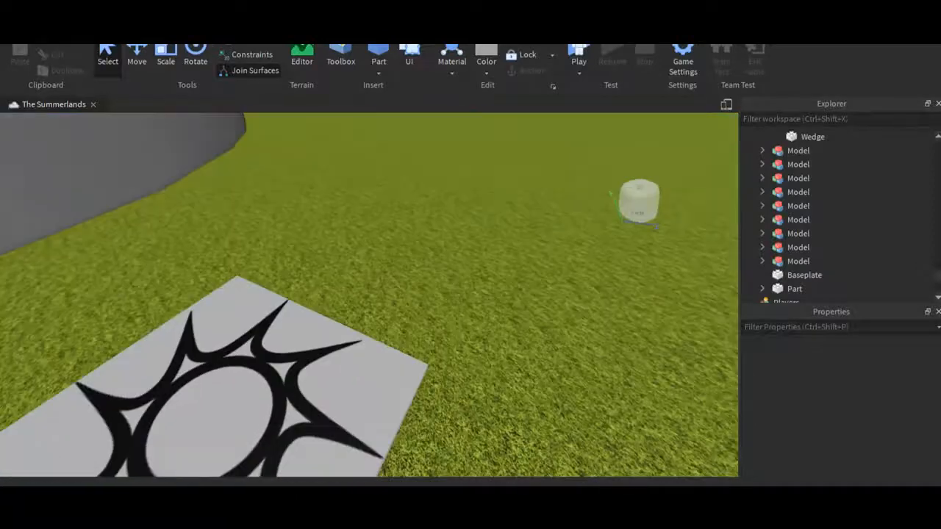
pyautogui.scroll(-5, 446, 275)
pyautogui.scroll(7, 447, 275)
pyautogui.scroll(-6, 447, 275)
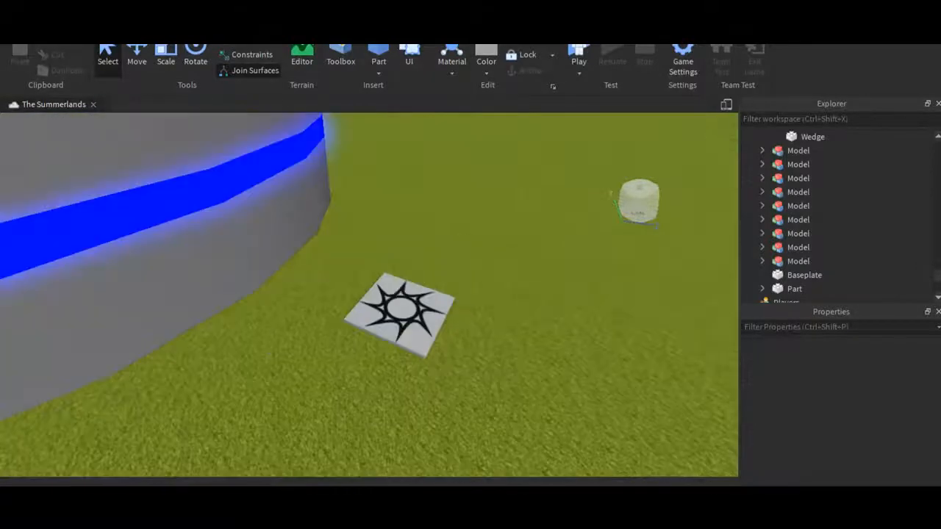
pyautogui.scroll(3, 446, 275)
pyautogui.moveTo(446, 275); pyautogui.dragTo(441, 206, button='right')
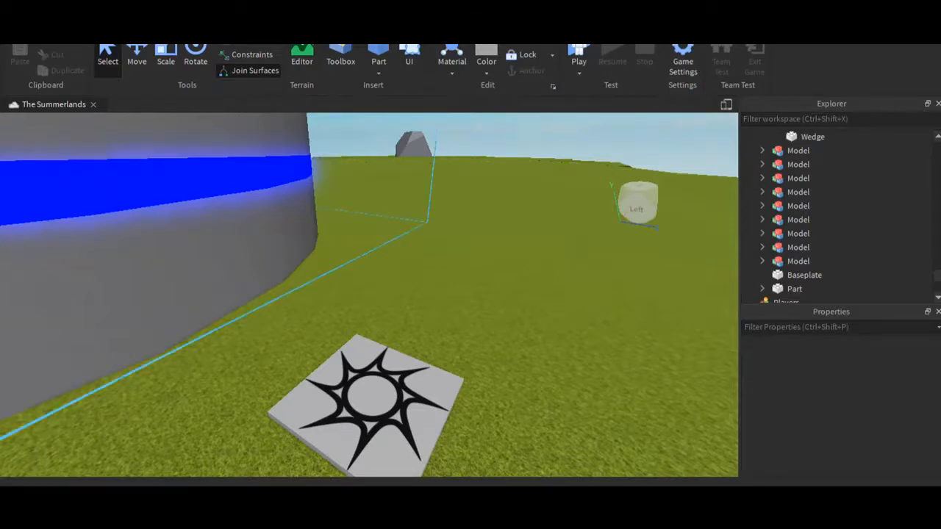
pyautogui.scroll(-3, 404, 273)
pyautogui.moveTo(404, 273); pyautogui.dragTo(324, 291, button='right')
pyautogui.press('w')
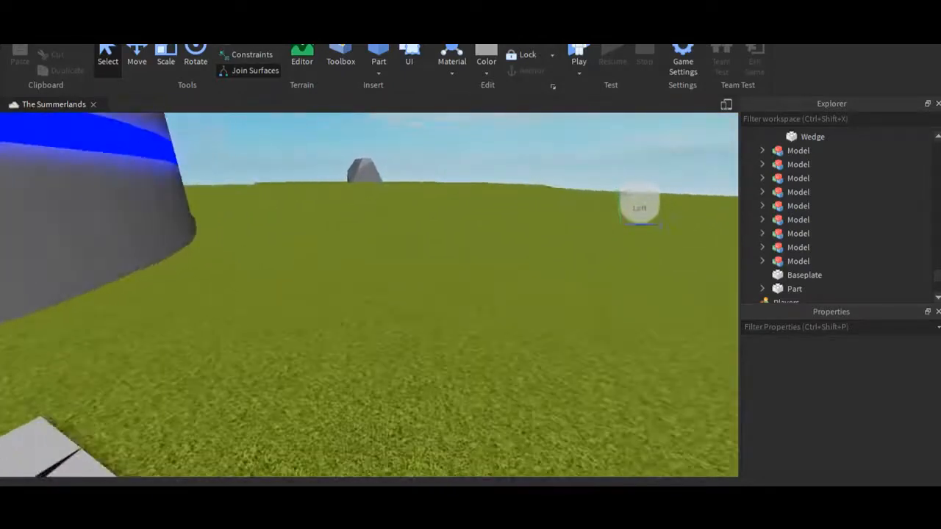
pyautogui.press('s')
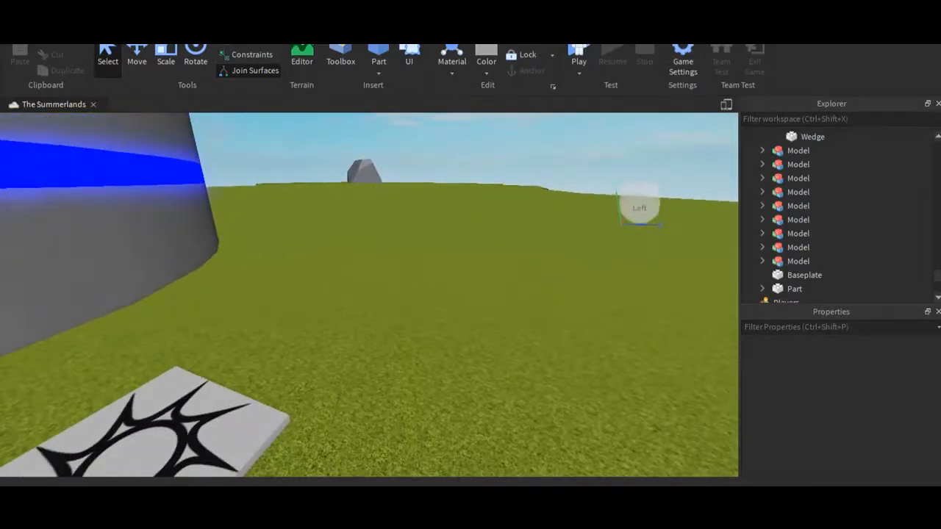
# Spawn an R6 character at the origin with the Load Character plugin, entering the avatar's username, and close the plugin window
pyautogui.click(352, 31)
pyautogui.click(115, 62)
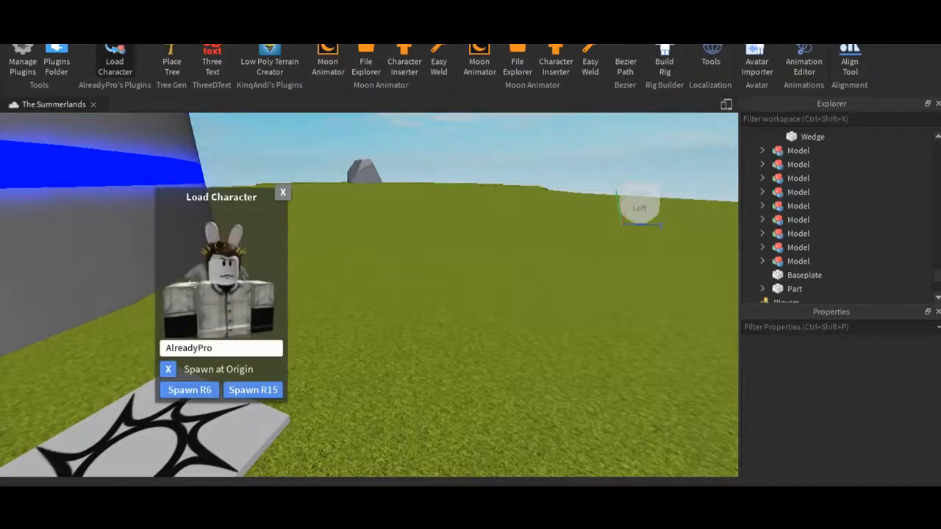
pyautogui.hotkey('ctrl', 'a')
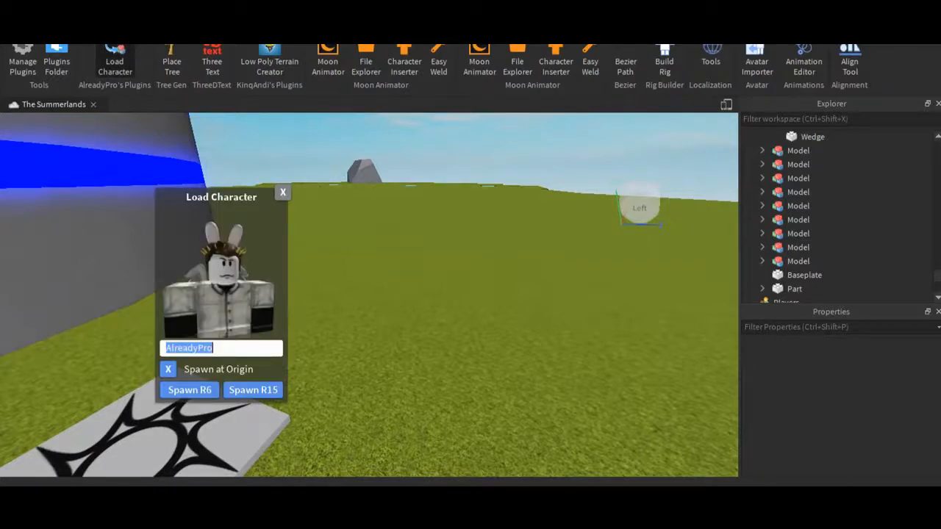
pyautogui.press('BackSpace')
pyautogui.write('l')
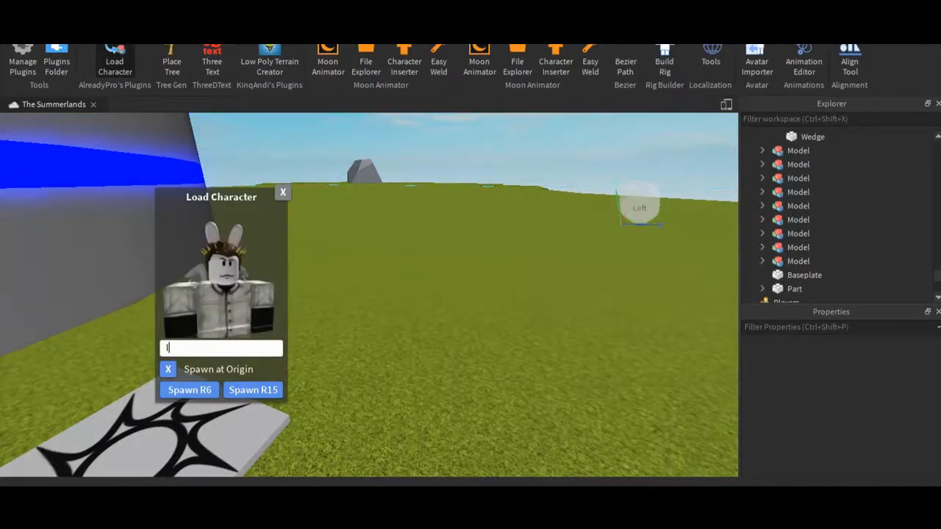
pyautogui.write('ithos')
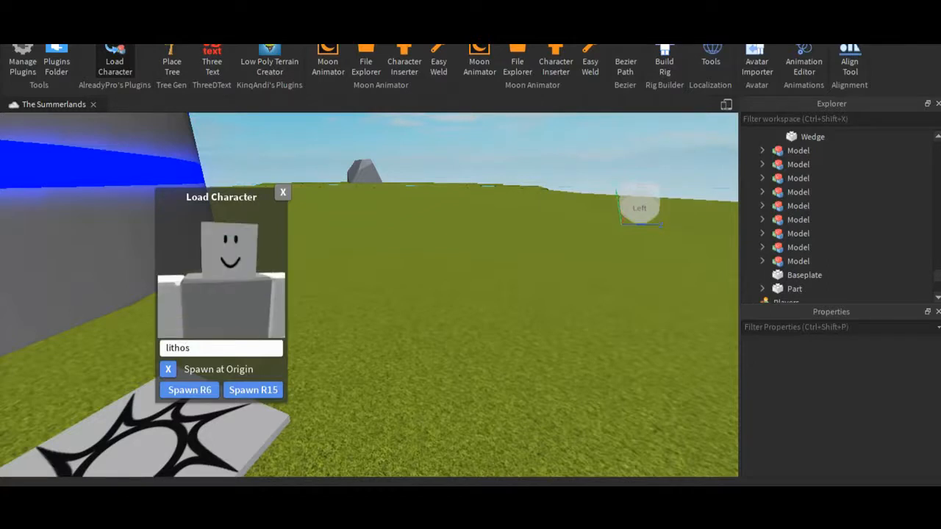
pyautogui.write('pheres89')
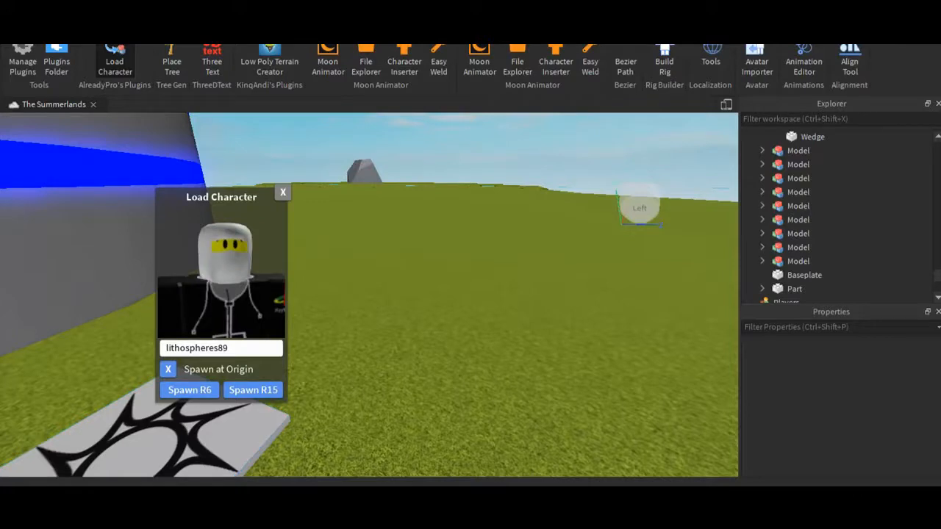
pyautogui.moveTo(470, 294); pyautogui.dragTo(544, 293, button='right')
pyautogui.moveTo(470, 294); pyautogui.dragTo(356, 321, button='right')
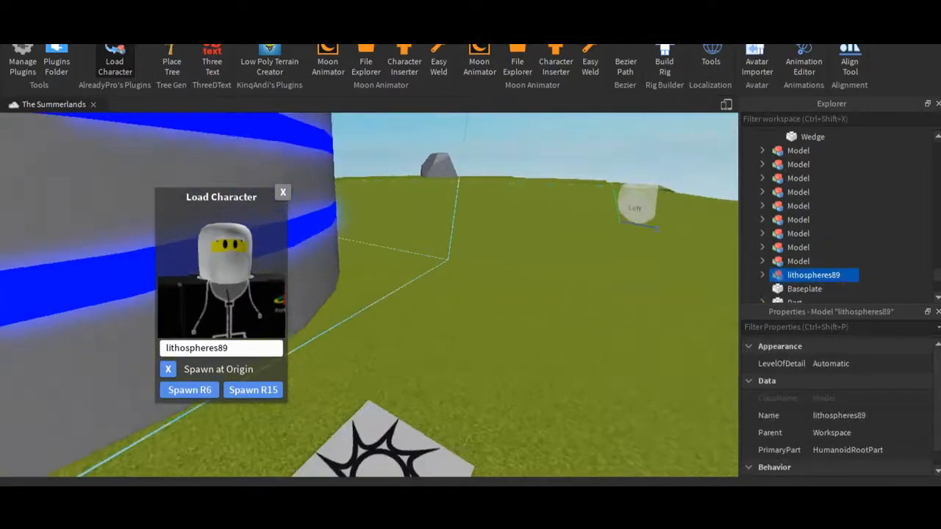
pyautogui.click(282, 193)
pyautogui.click(628, 515)
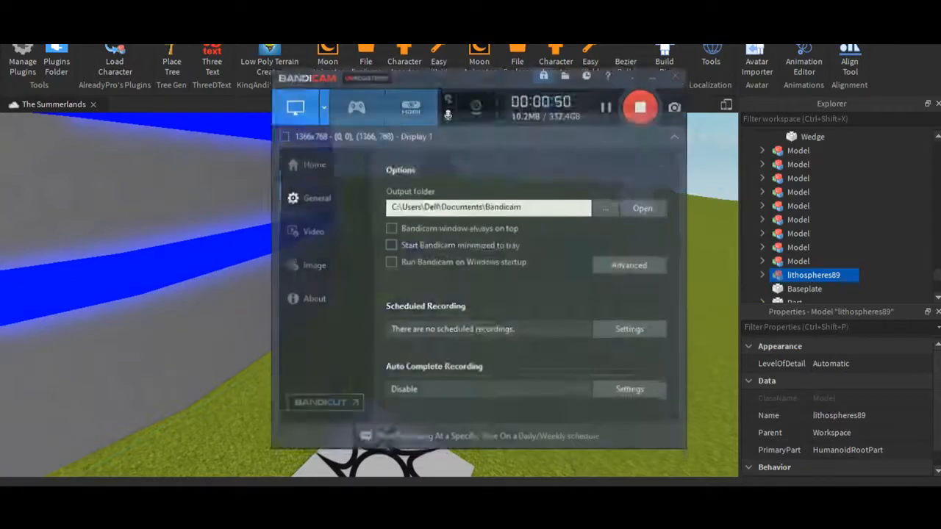
pyautogui.click(650, 61)
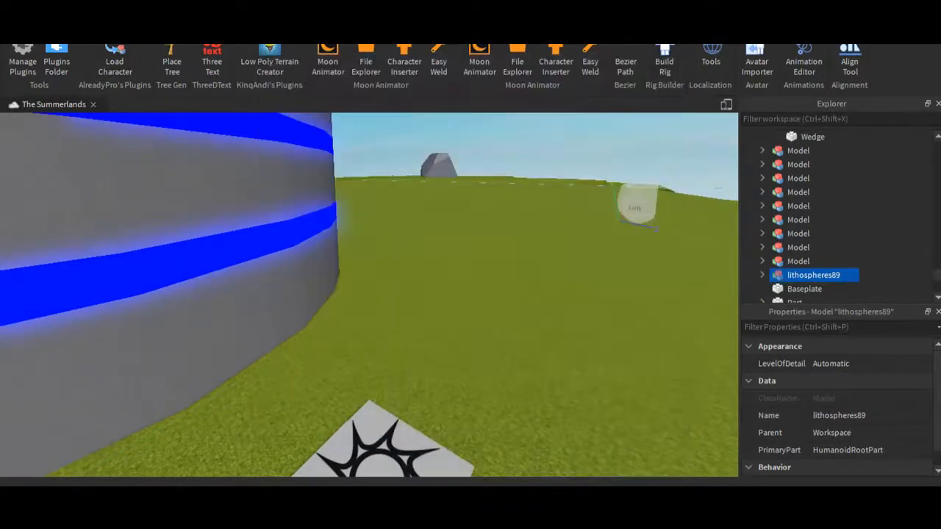
# Move the spawned character onto the open grass between the blue-striped building and the spawn pad
pyautogui.click(87, 28)
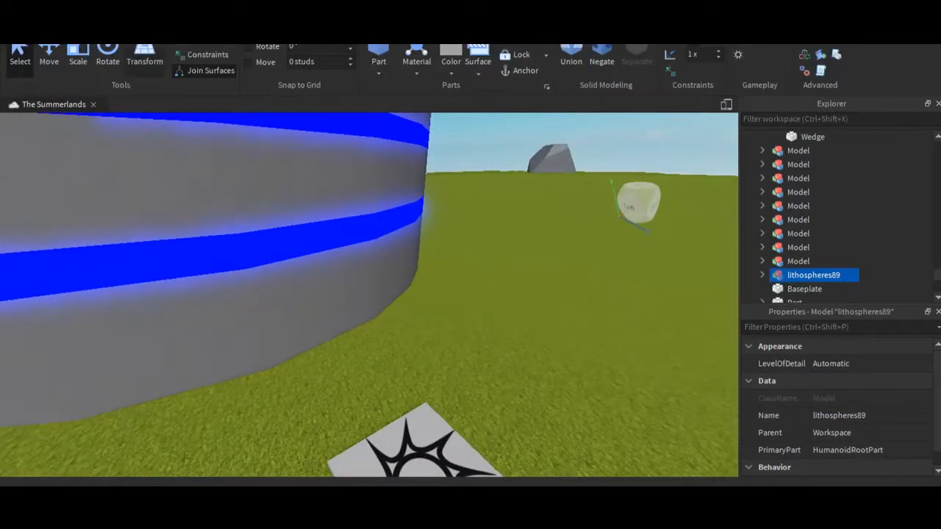
pyautogui.hotkey('ctrl', '2')
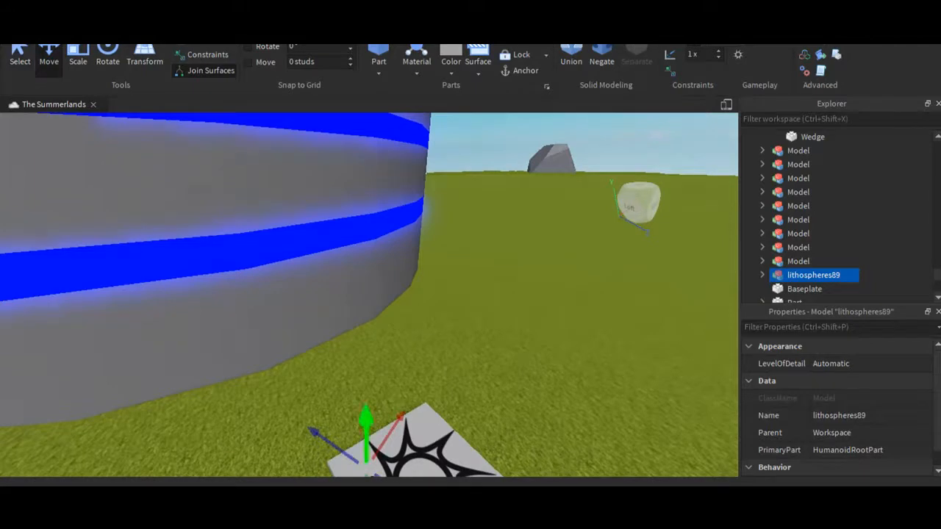
pyautogui.moveTo(374, 440); pyautogui.dragTo(499, 245)
pyautogui.moveTo(511, 172); pyautogui.dragTo(518, 145)
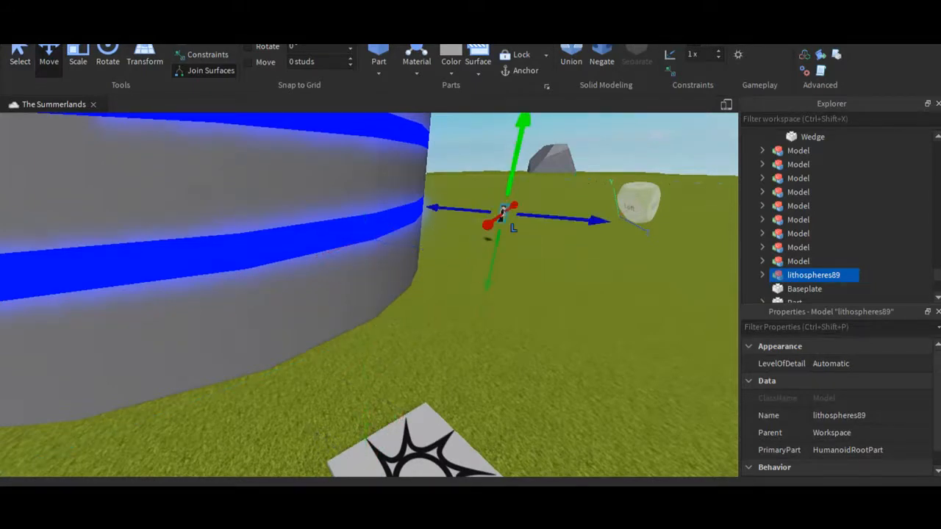
pyautogui.click(503, 213)
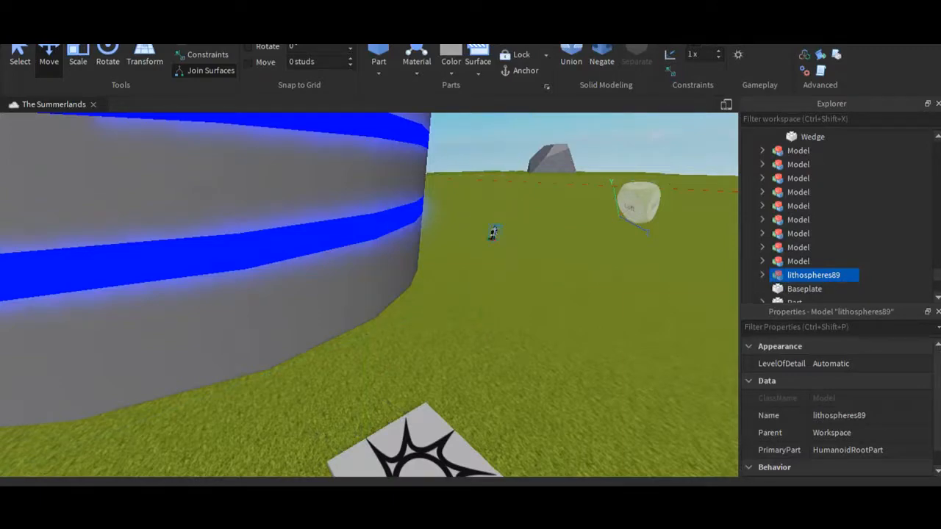
pyautogui.moveTo(502, 214); pyautogui.dragTo(452, 342)
# Rotate the character about its vertical axis so that its front faces the spawn pad
pyautogui.moveTo(507, 379); pyautogui.dragTo(540, 412, button='right')
pyautogui.press('w')
pyautogui.press('w')
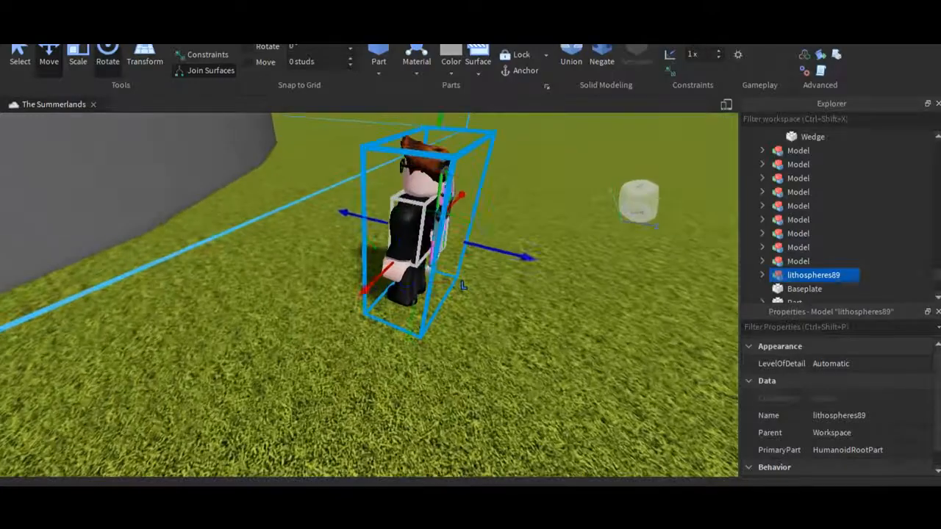
pyautogui.hotkey('ctrl', '4')
pyautogui.moveTo(399, 260); pyautogui.dragTo(475, 254)
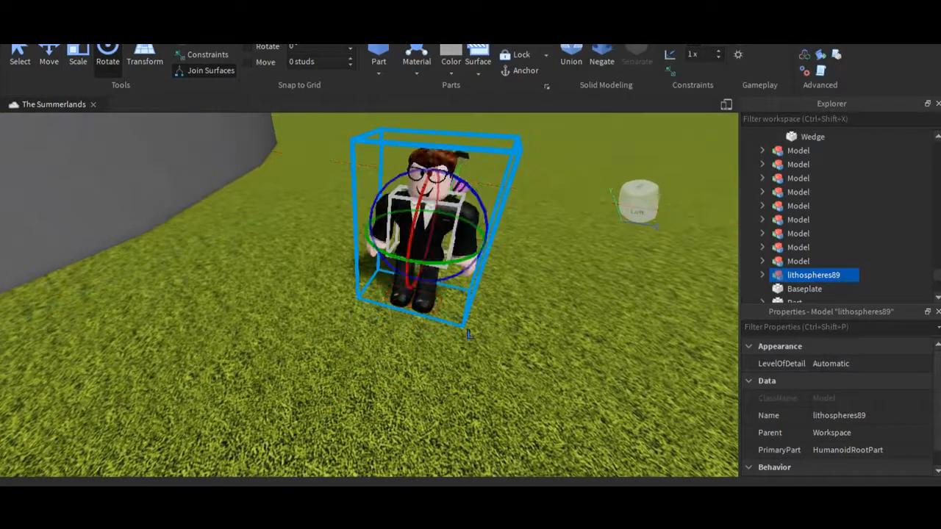
# Select the character and expand its model in the object hierarchy to reach its body parts
pyautogui.scroll(-5, 518, 286)
pyautogui.click(519, 287)
pyautogui.moveTo(519, 287); pyautogui.dragTo(545, 248, button='right')
pyautogui.press('w')
pyautogui.click(425, 271)
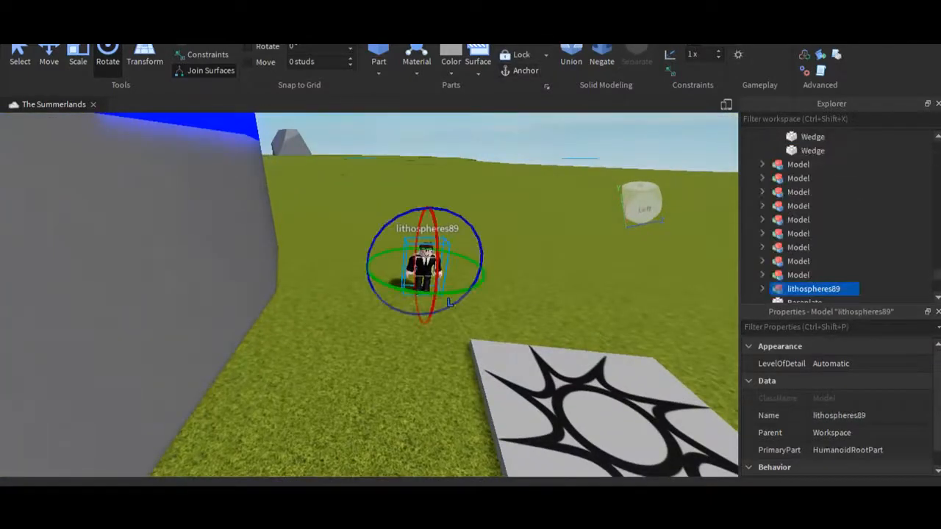
pyautogui.scroll(-1, 813, 285)
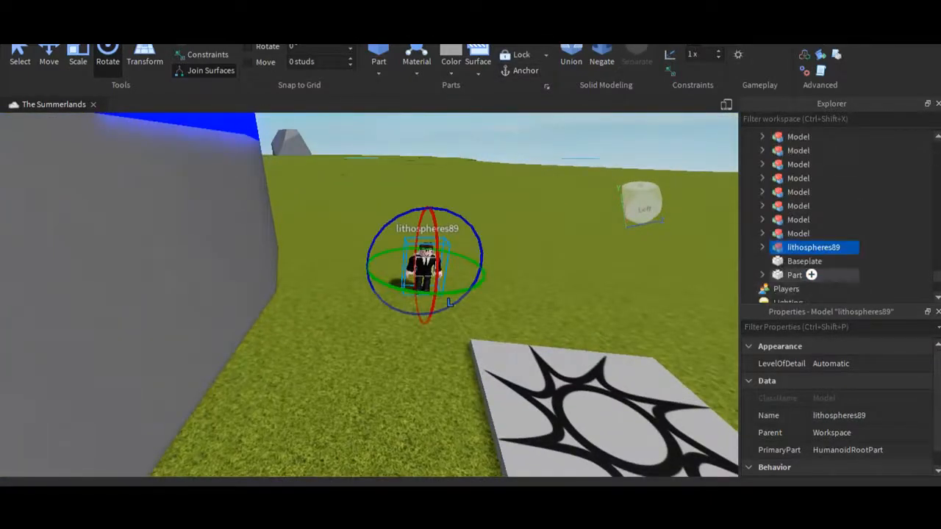
pyautogui.doubleClick(812, 249)
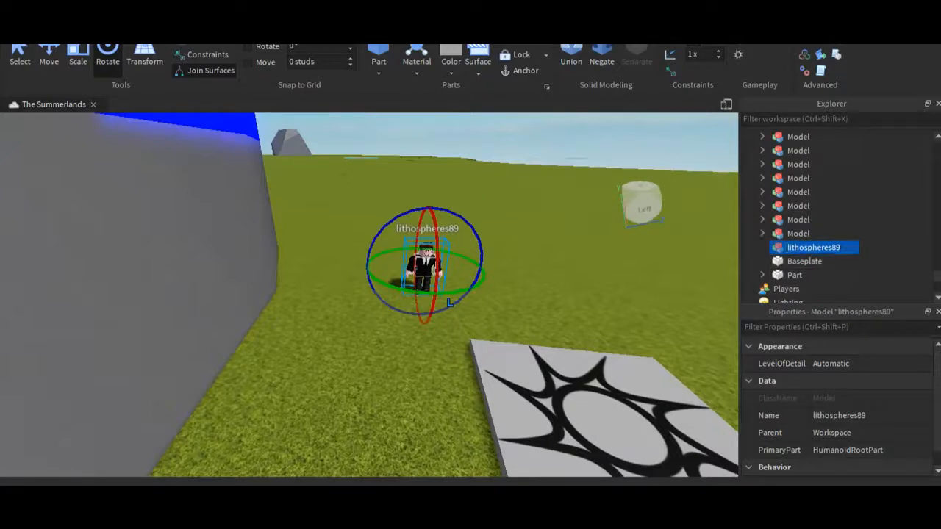
pyautogui.click(762, 248)
pyautogui.scroll(-2, 855, 247)
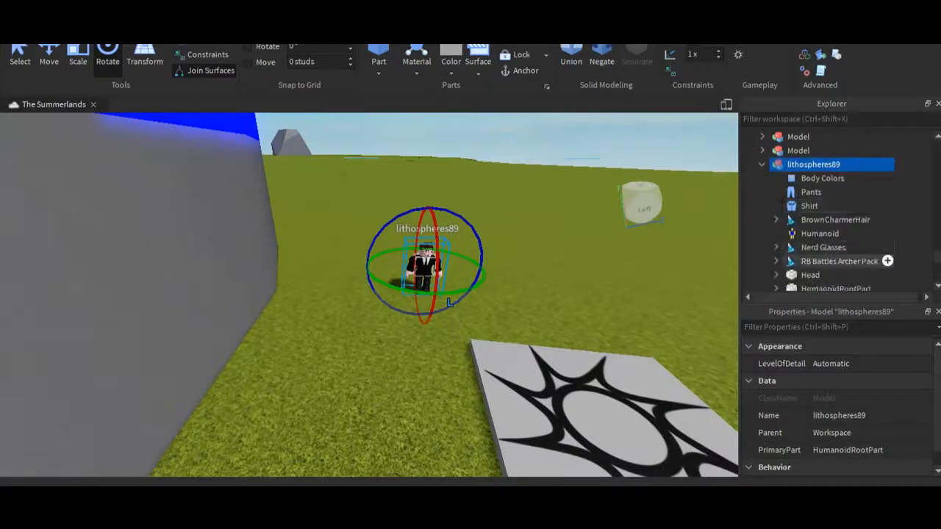
# Insert a Dialog object into the character's Head
pyautogui.click(828, 274)
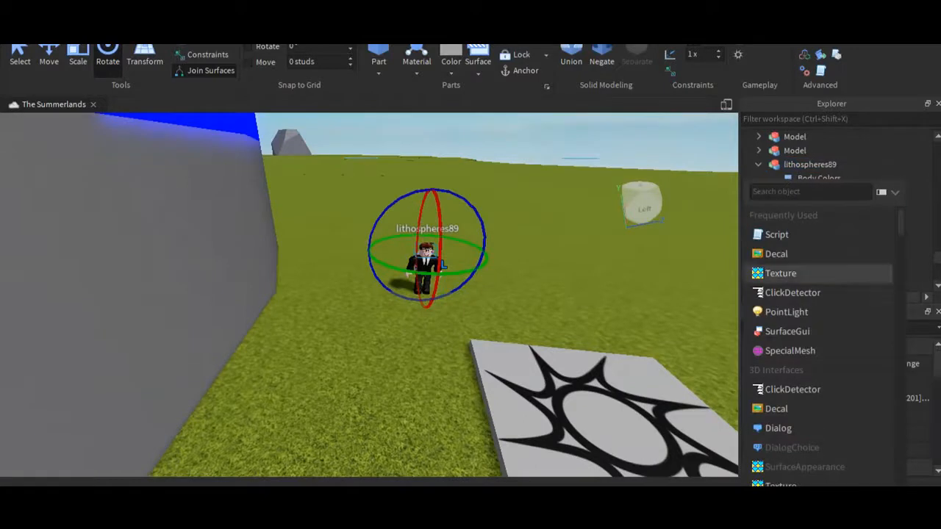
pyautogui.scroll(-2, 815, 331)
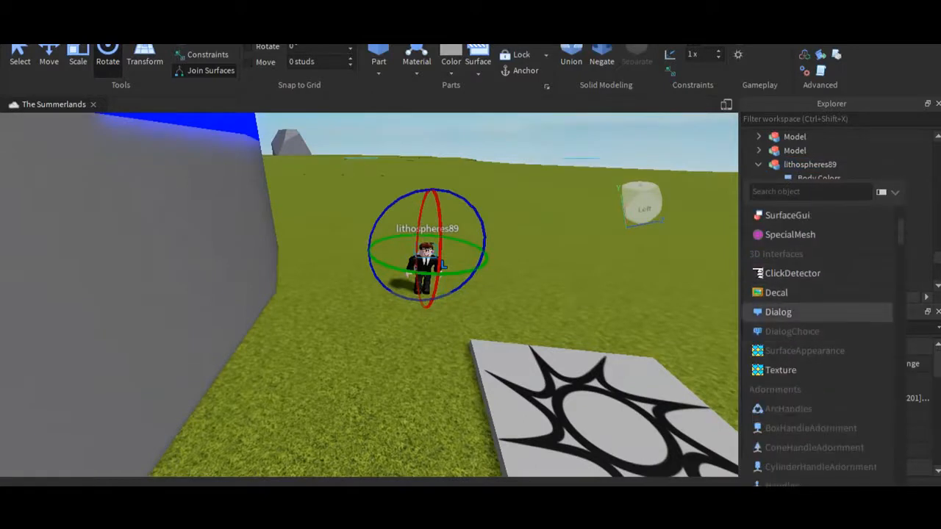
pyautogui.click(809, 313)
# Set the InitialPrompt of the Head's Dialog to "Hi mate!"
pyautogui.scroll(-4, 823, 250)
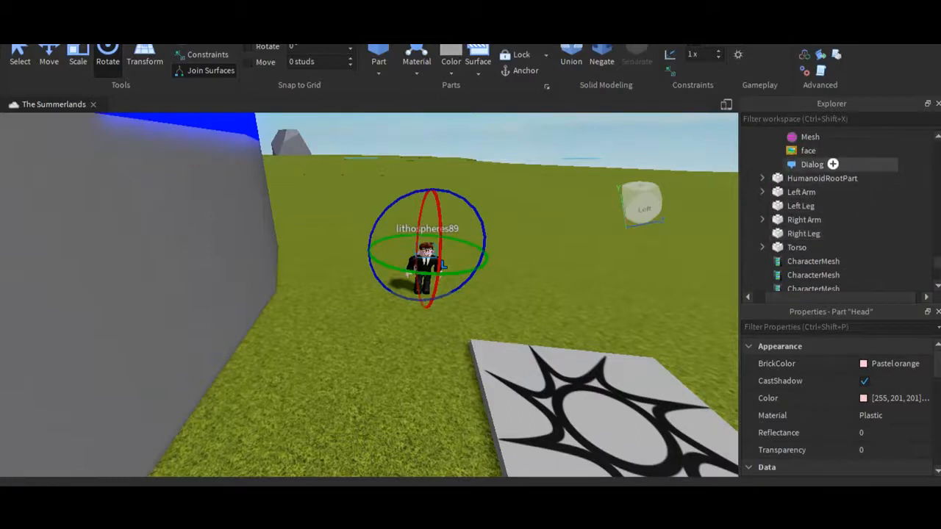
pyautogui.click(812, 164)
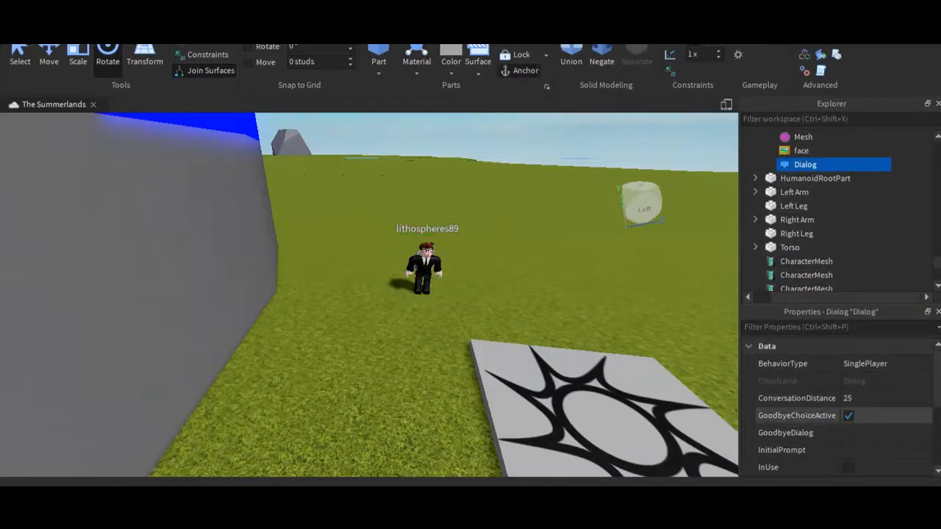
pyautogui.click(875, 450)
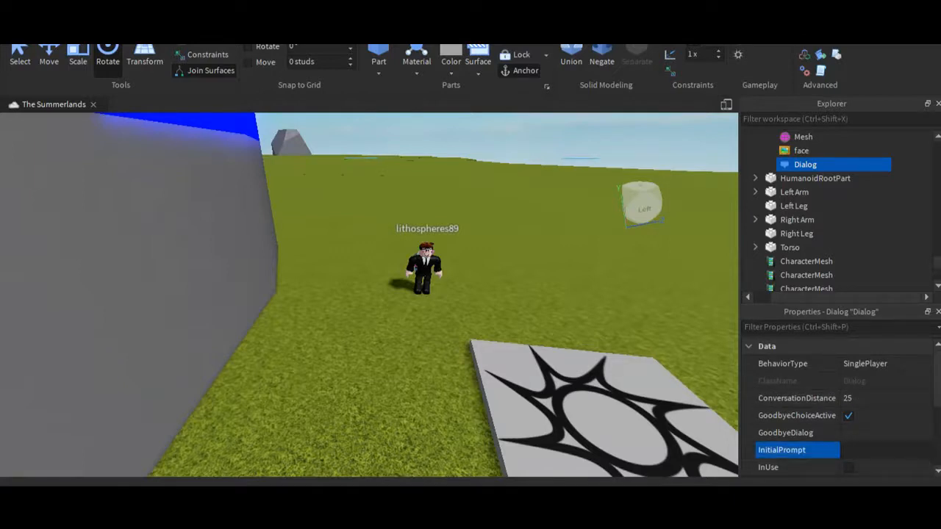
pyautogui.write('Hi mate!')
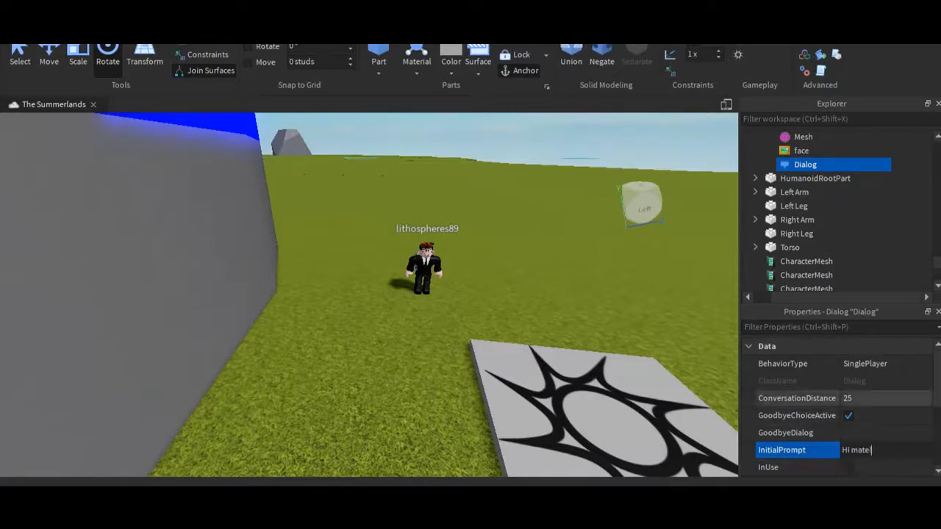
# Add a DialogChoice inside the Dialog and set its UserDialog to "how to play this game?"
pyautogui.click(825, 164)
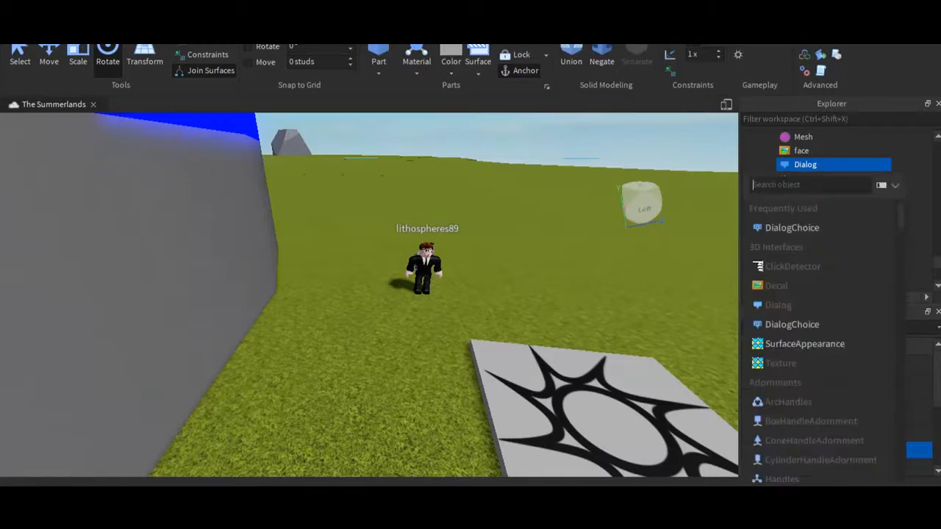
pyautogui.click(808, 212)
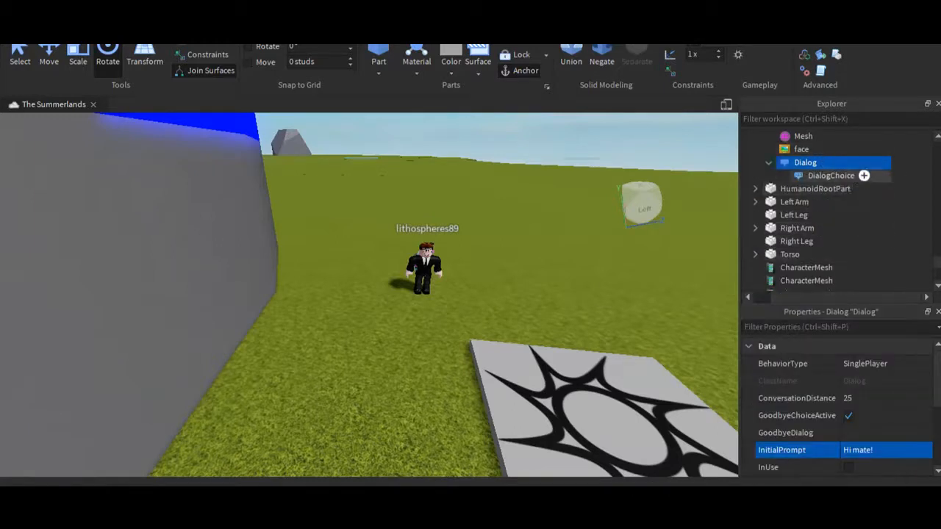
pyautogui.click(830, 176)
pyautogui.click(875, 467)
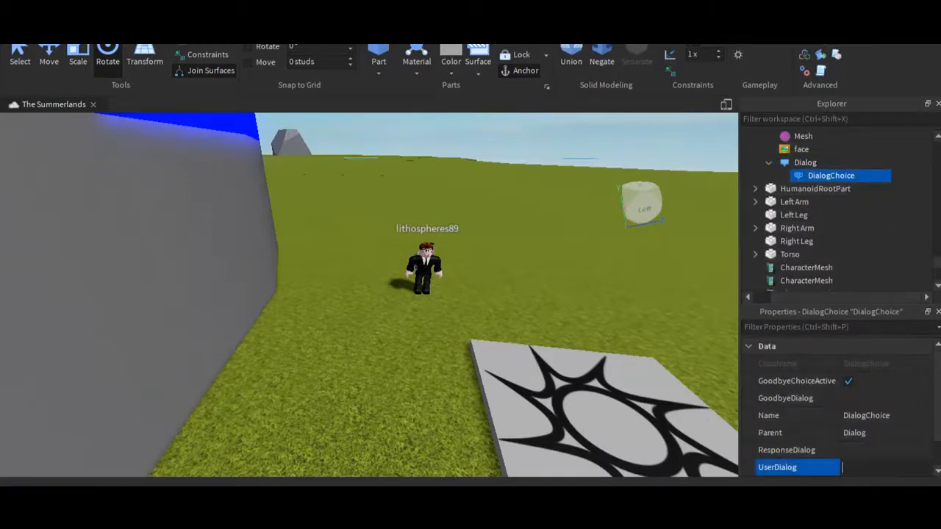
pyautogui.write('how to play this game?')
# Set the DialogChoice's ResponseDialog to "travel through mountains until you reach the end"
pyautogui.click(882, 450)
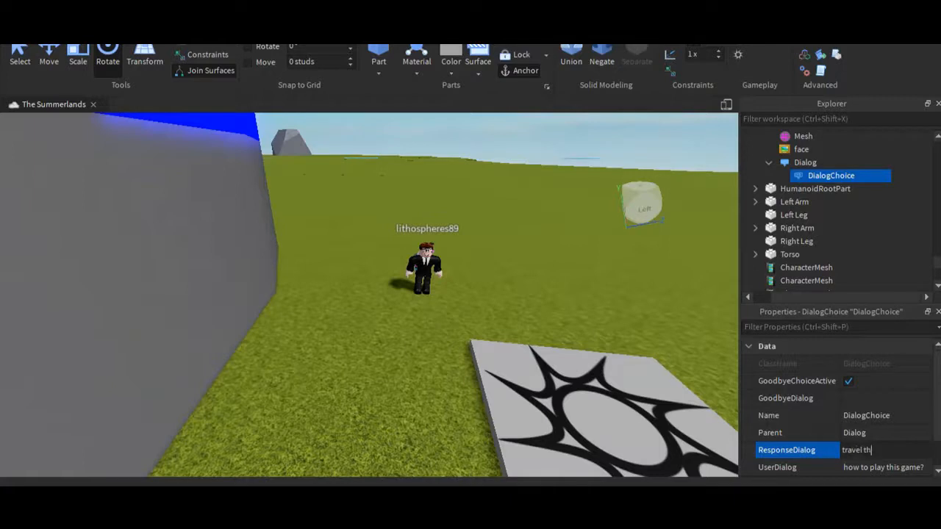
pyautogui.write('travel through m')
pyautogui.write('ountains until')
pyautogui.write(' you r')
pyautogui.write('eachthe')
pyautogui.write(' en')
pyautogui.press('BackSpace')
pyautogui.press('BackSpace')
pyautogui.press('BackSpace')
pyautogui.press('BackSpace')
pyautogui.press('BackSpace')
pyautogui.press('BackSpace')
pyautogui.write('the end')
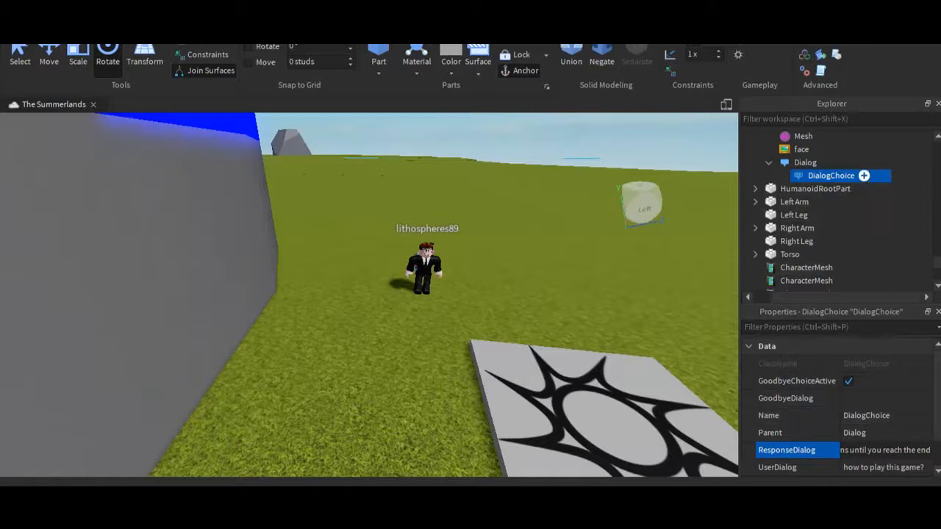
# Insert a second DialogChoice nested inside the first DialogChoice
pyautogui.click(864, 174)
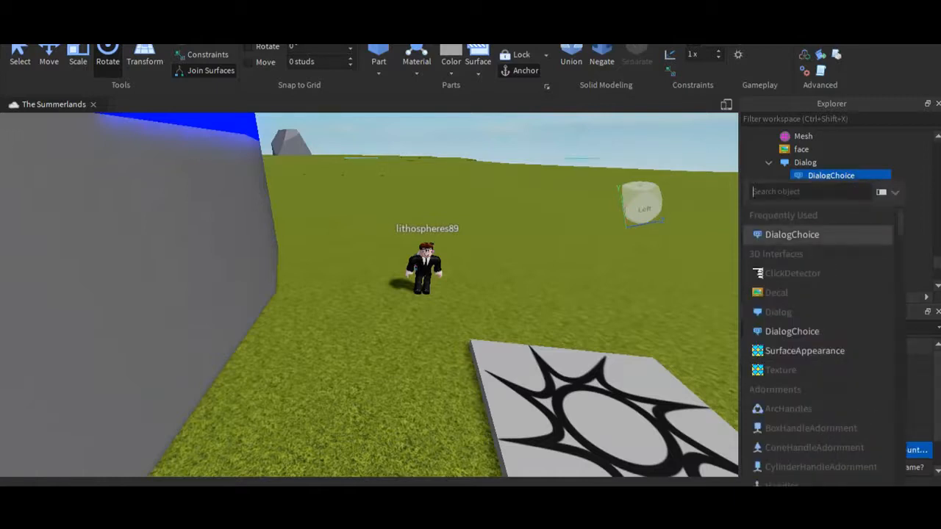
pyautogui.click(792, 234)
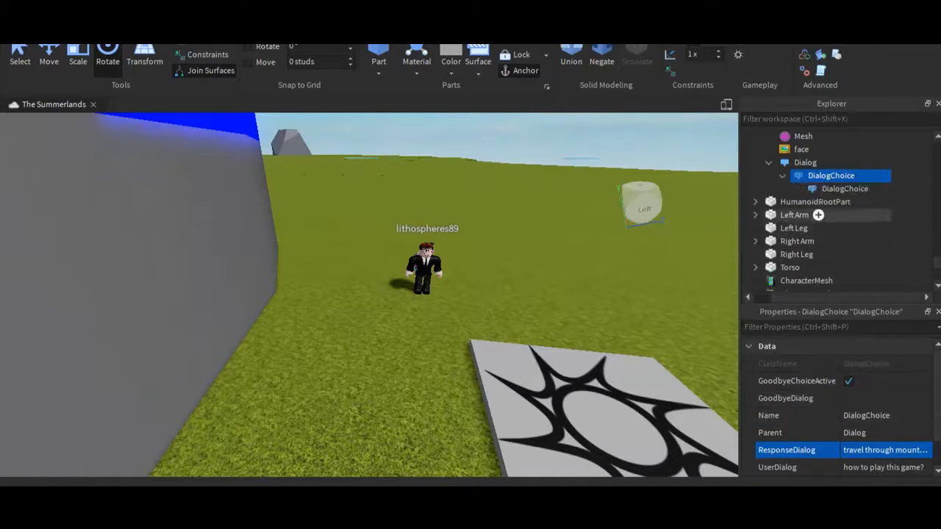
# Set the nested DialogChoice's UserDialog to "how long shoul i travel before i reach the end?"
pyautogui.click(844, 189)
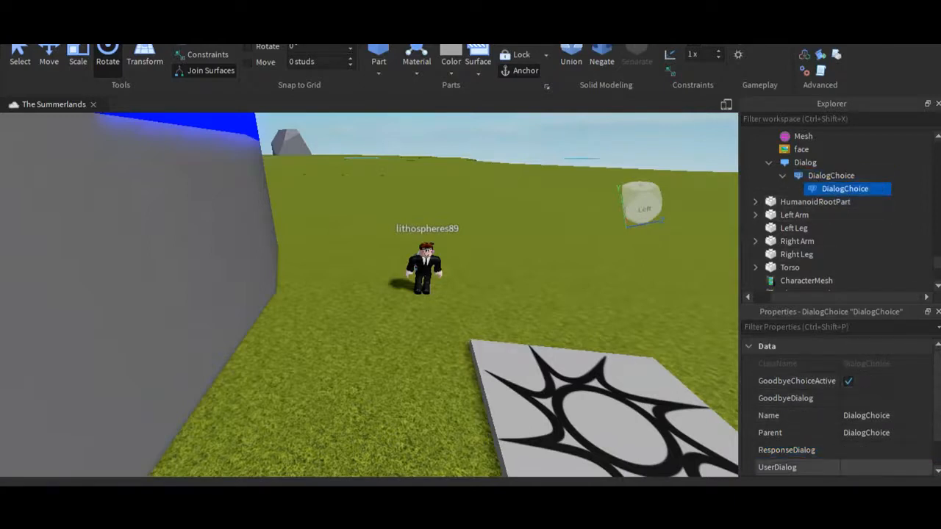
pyautogui.scroll(-1, 808, 468)
pyautogui.click(861, 433)
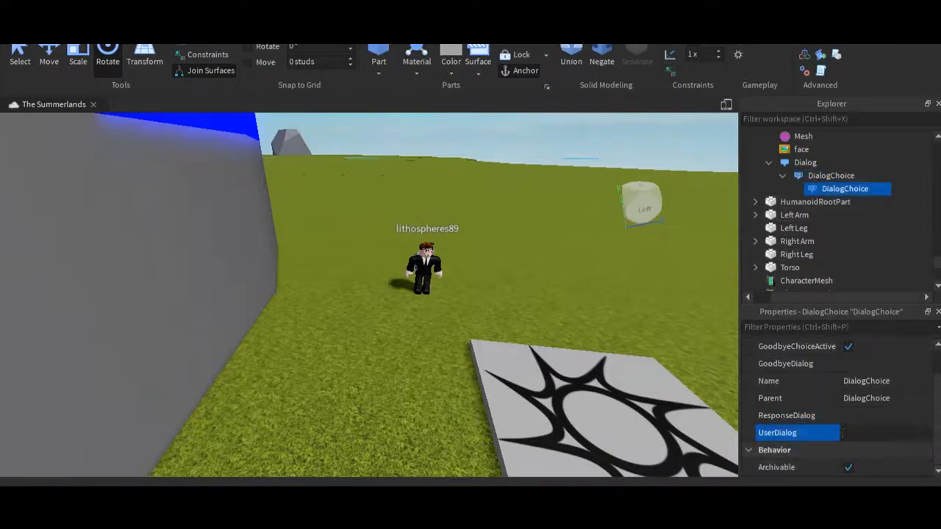
pyautogui.write('how ')
pyautogui.write('long a')
pyautogui.write('hou')
pyautogui.write('ld i t')
pyautogui.write('ravel before')
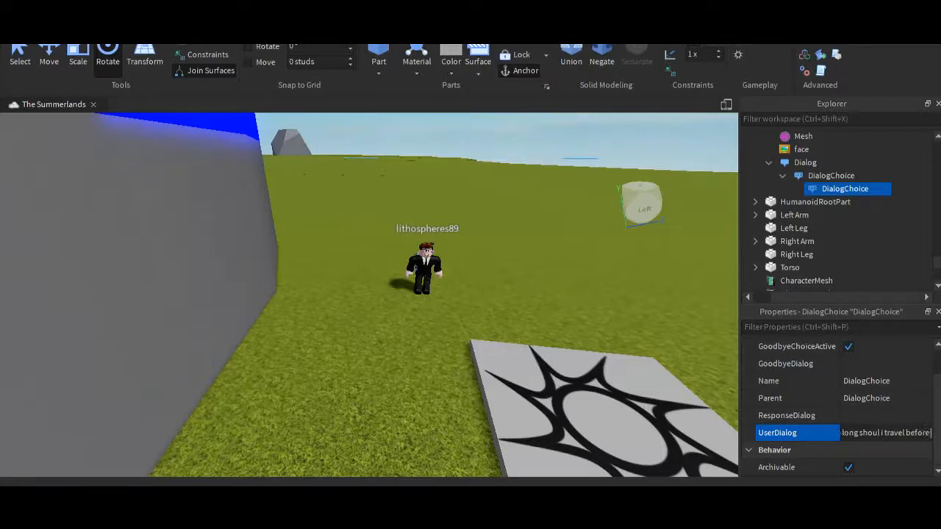
pyautogui.write(' i teach the end?')
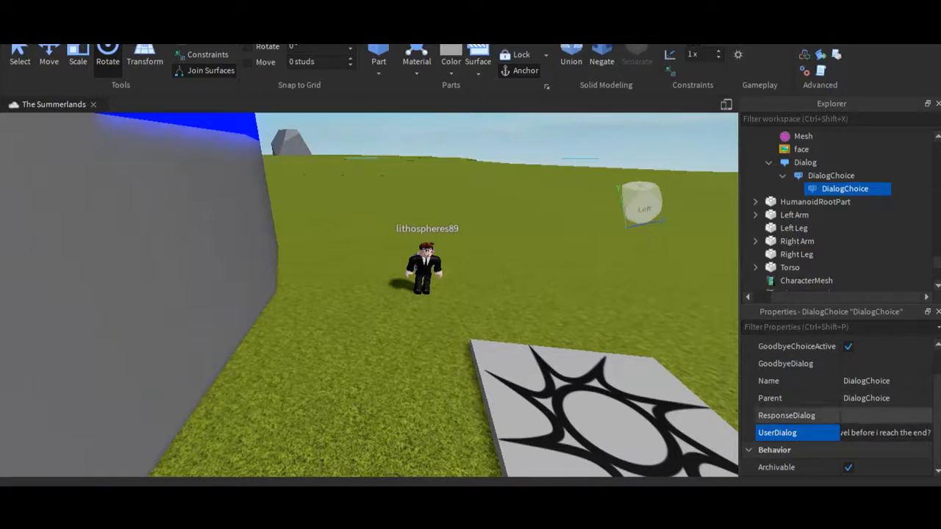
# Set the ResponseDialog of the nested DialogChoice to "15,000 miles far north"
pyautogui.click(867, 416)
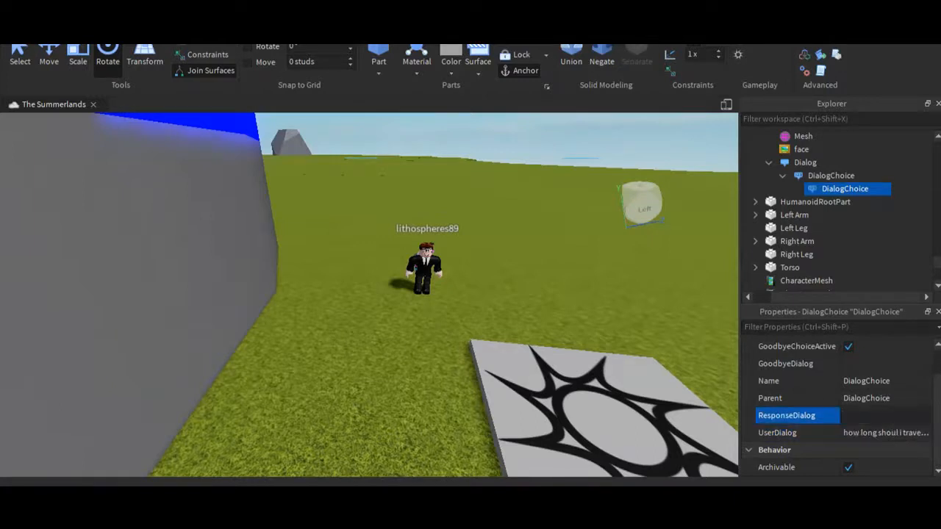
pyautogui.write('15.')
pyautogui.write(' miles')
pyautogui.write(' far')
pyautogui.write(' north')
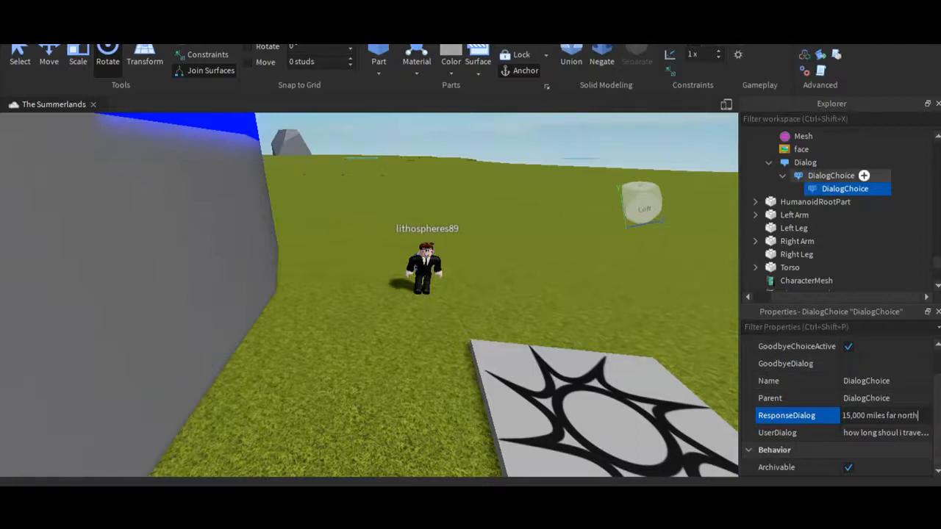
# Insert a third DialogChoice inside the second one and set its UserDialog to "thanks man"
pyautogui.click(878, 189)
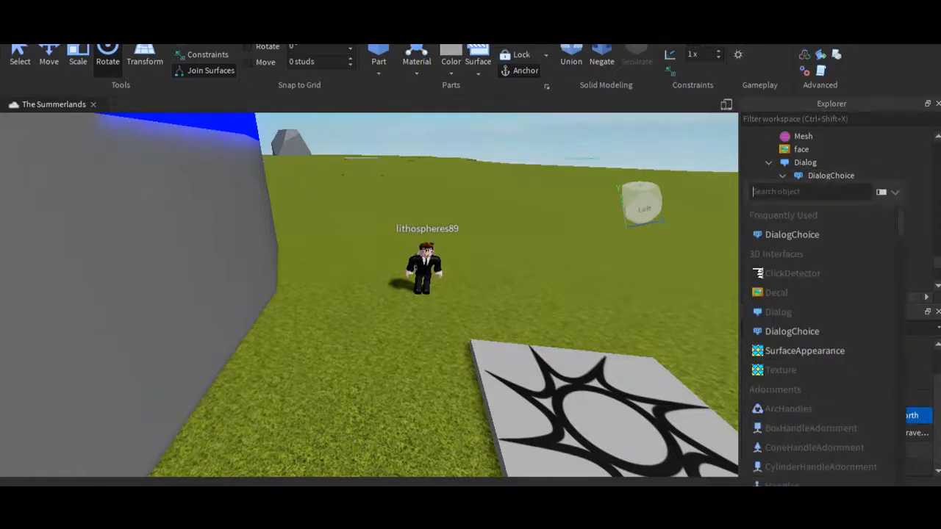
pyautogui.click(792, 235)
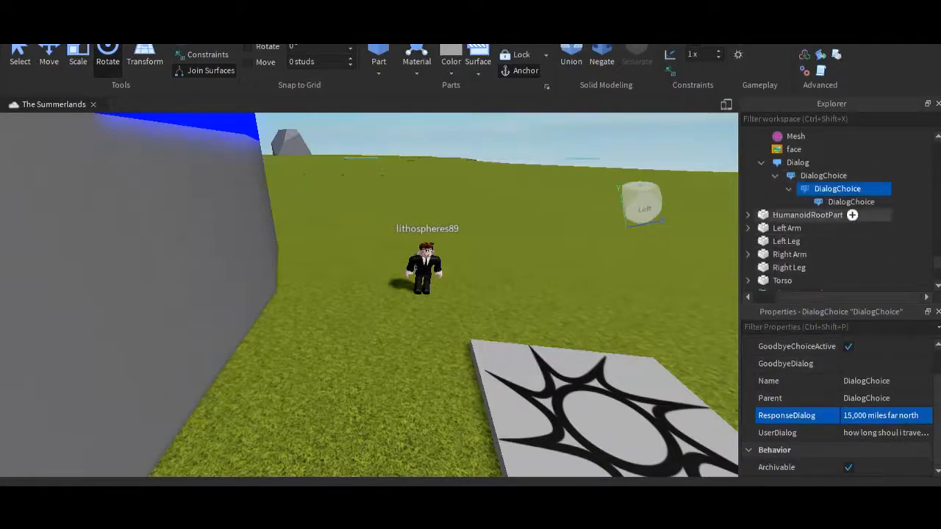
pyautogui.click(850, 201)
pyautogui.click(875, 416)
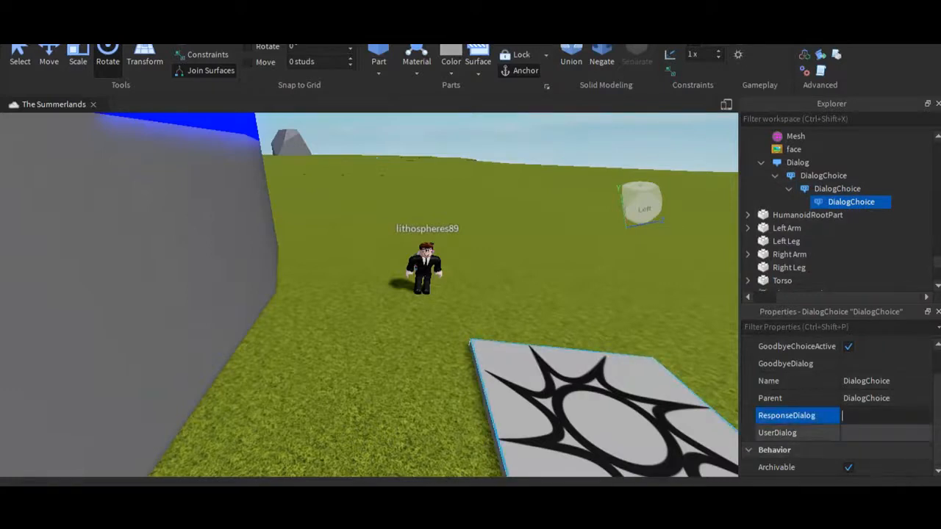
pyautogui.click(874, 433)
pyautogui.write('tha')
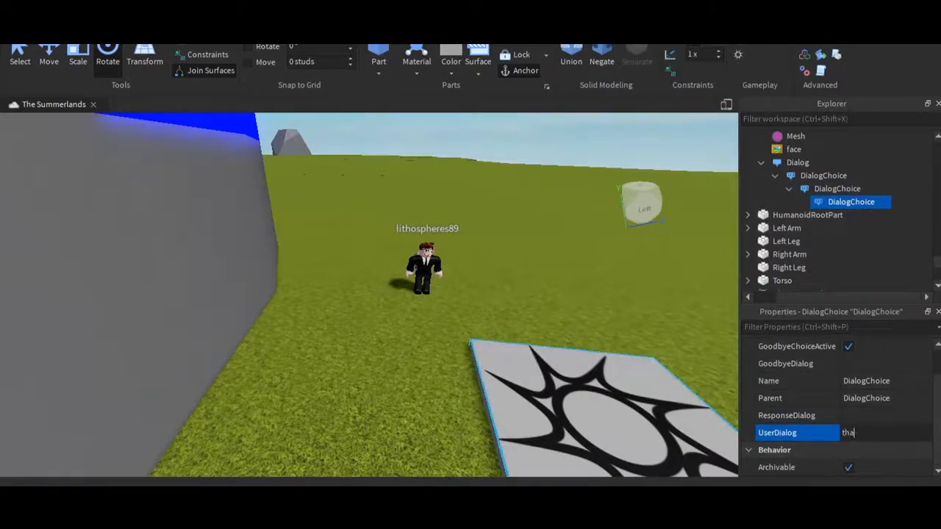
pyautogui.write('nks man')
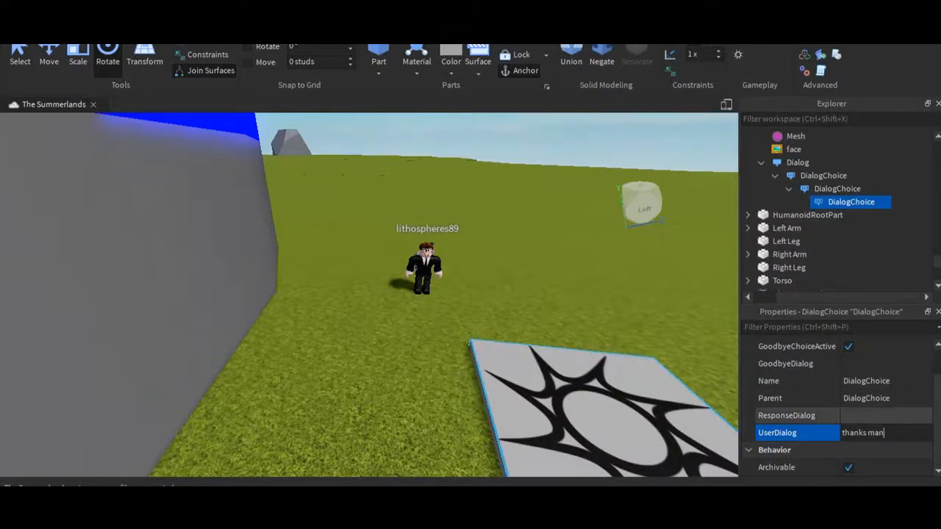
# Set the innermost DialogChoice's ResponseDialog to "no problem!"
pyautogui.click(874, 416)
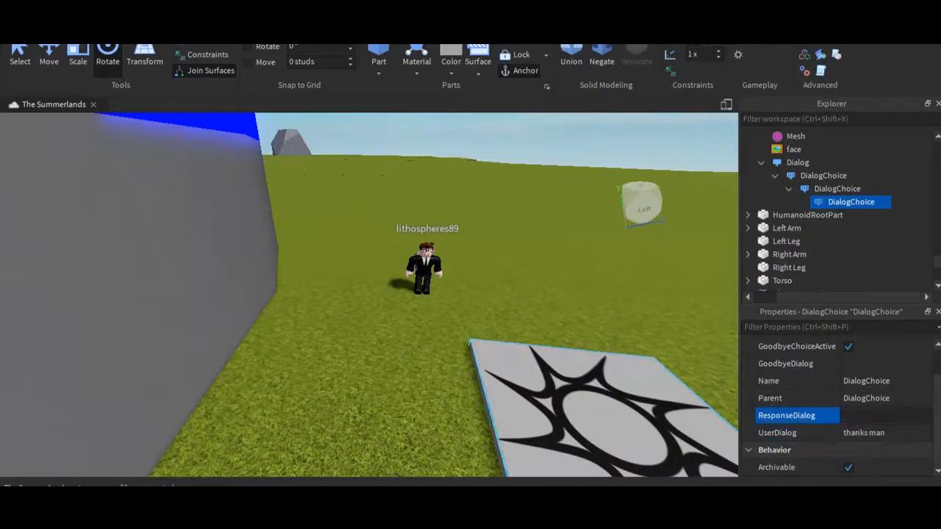
pyautogui.write('no pro')
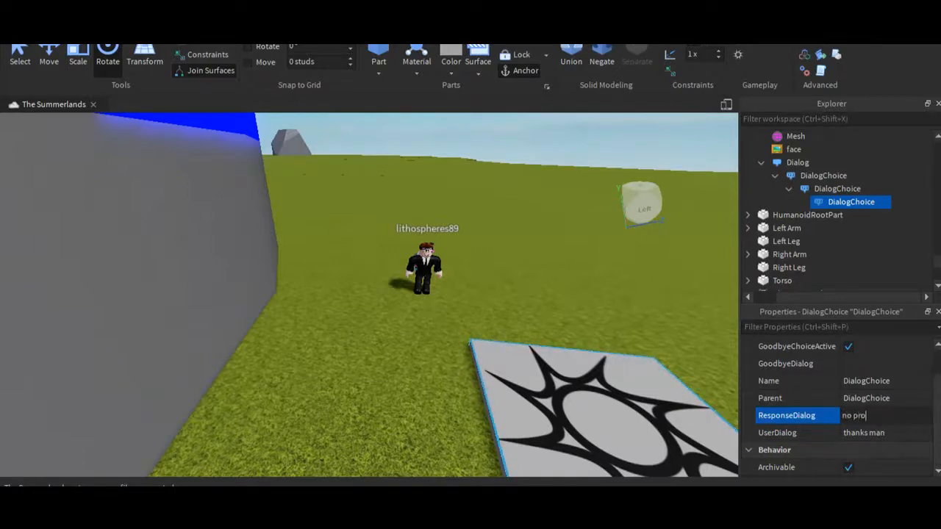
pyautogui.write('blem!')
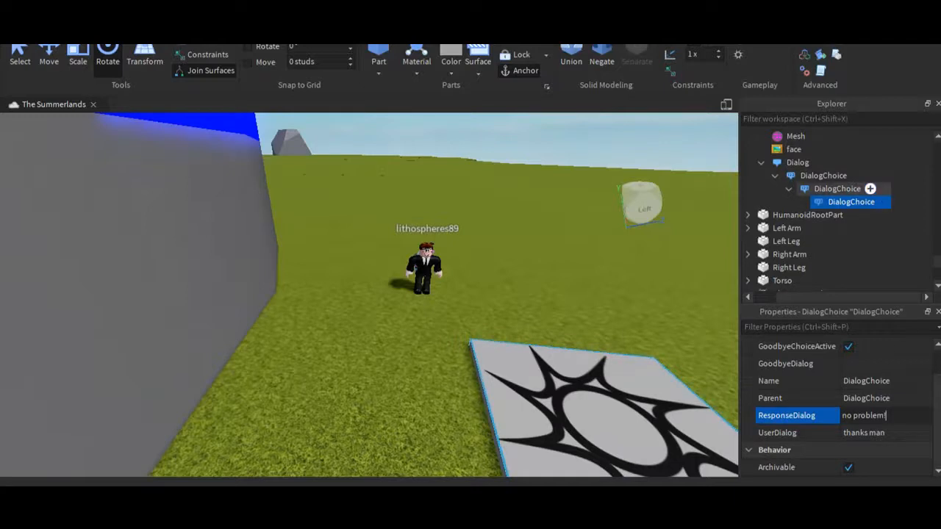
pyautogui.click(883, 201)
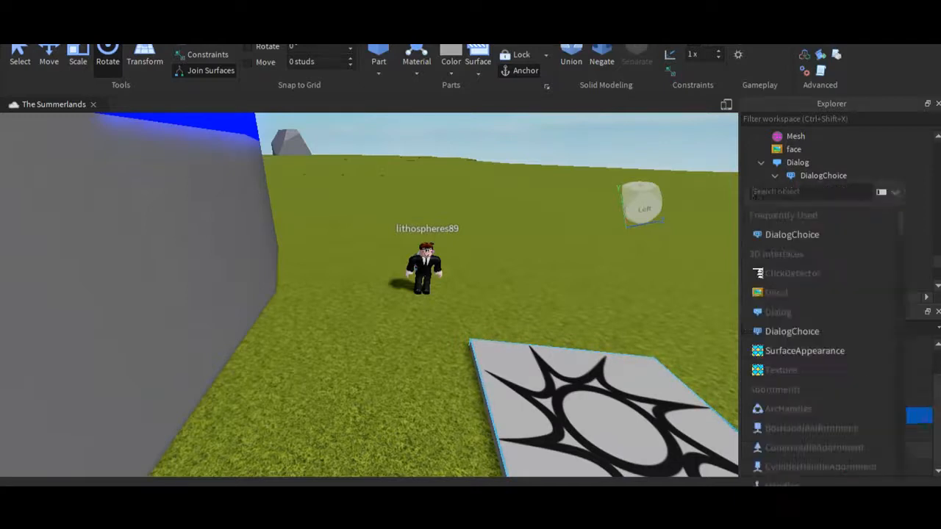
pyautogui.press('Escape')
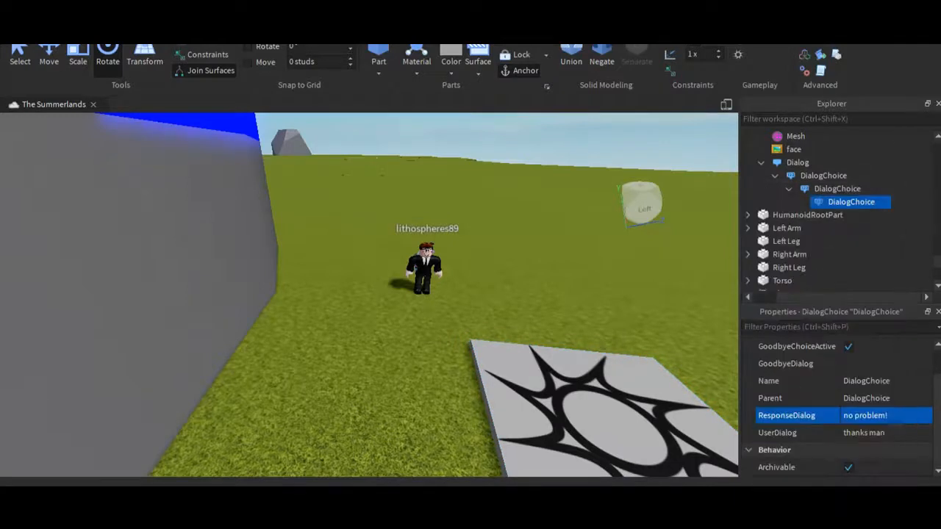
pyautogui.hotkey('alt', 'Tab')
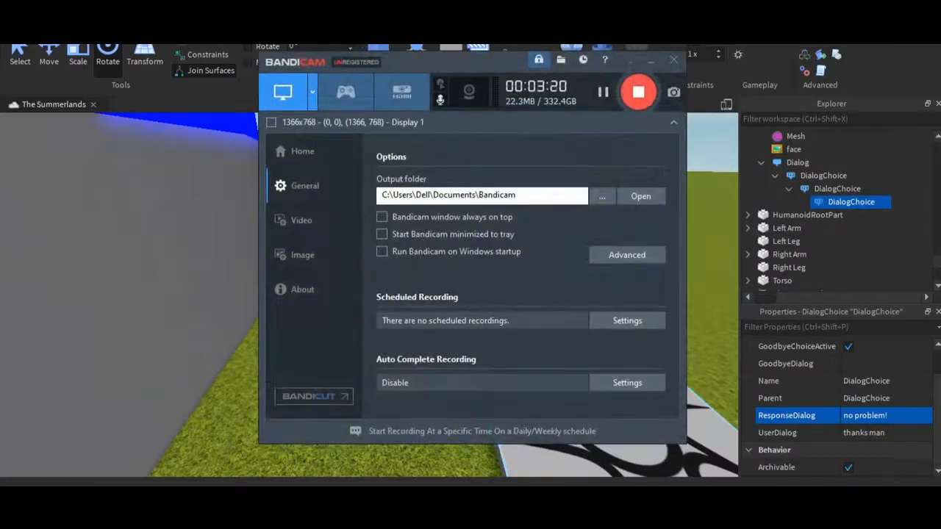
pyautogui.click(649, 60)
pyautogui.press('w')
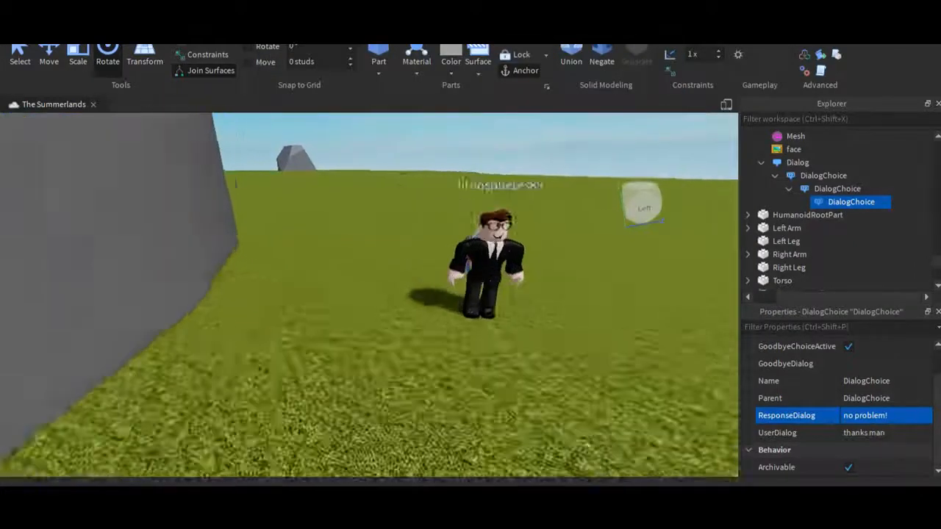
pyautogui.moveTo(369, 294); pyautogui.dragTo(323, 246, button='right')
pyautogui.press('w')
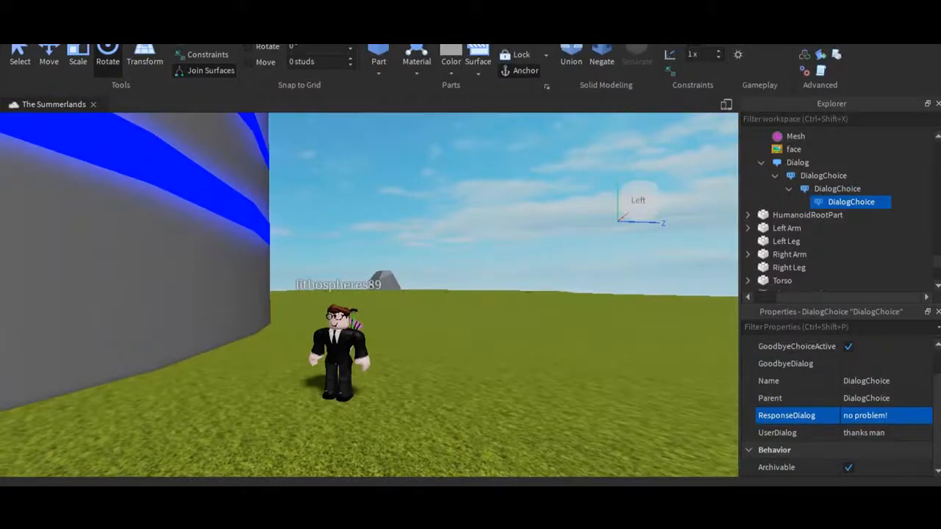
# Playtest the place, walk the player up to the NPC and start a conversation with it
pyautogui.press('F5')
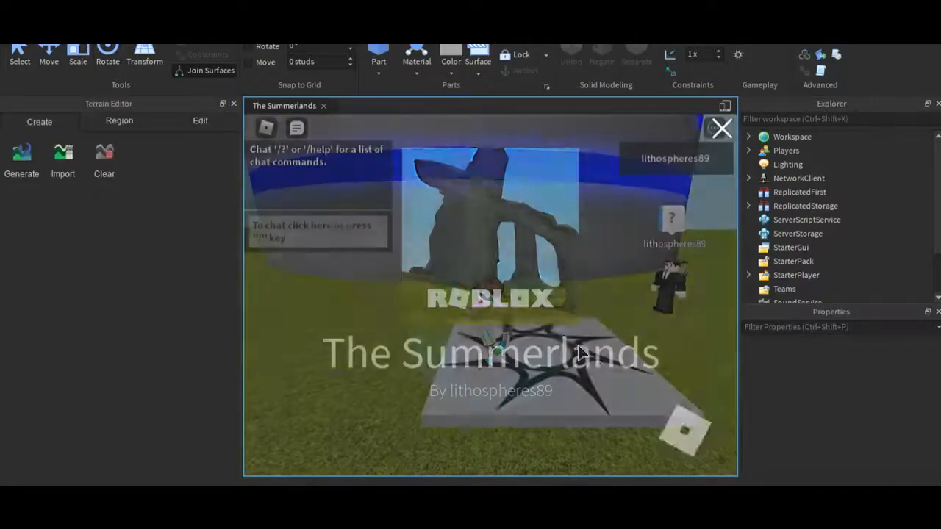
pyautogui.press('w')
pyautogui.moveTo(533, 319); pyautogui.dragTo(532, 319, button='right')
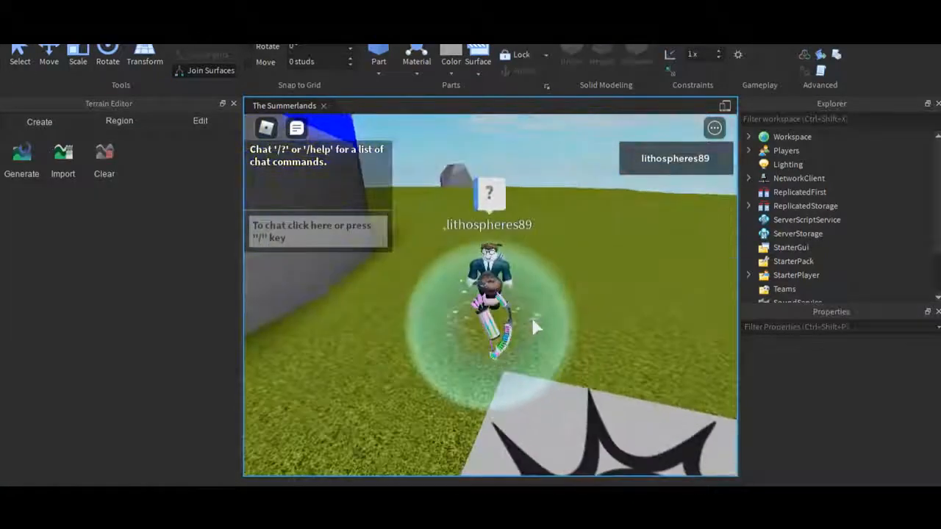
pyautogui.press('w')
pyautogui.press('w')
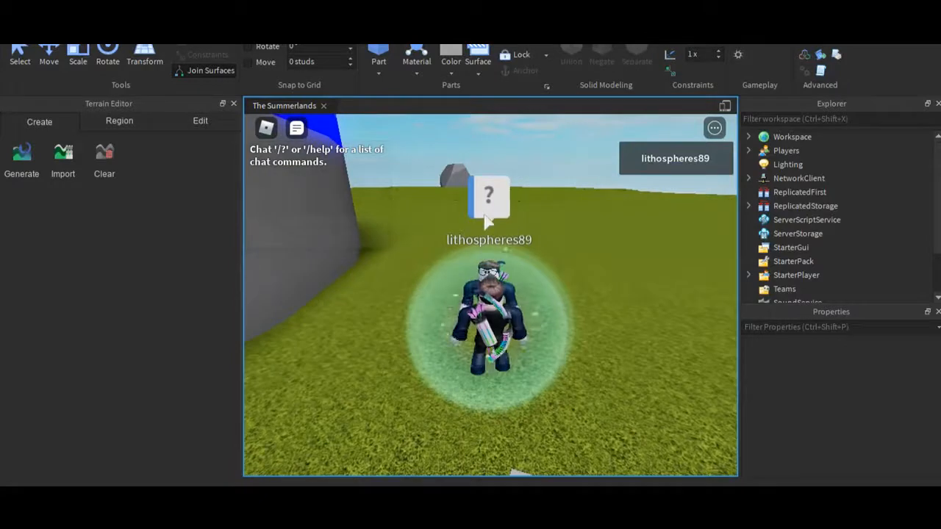
pyautogui.click(485, 217)
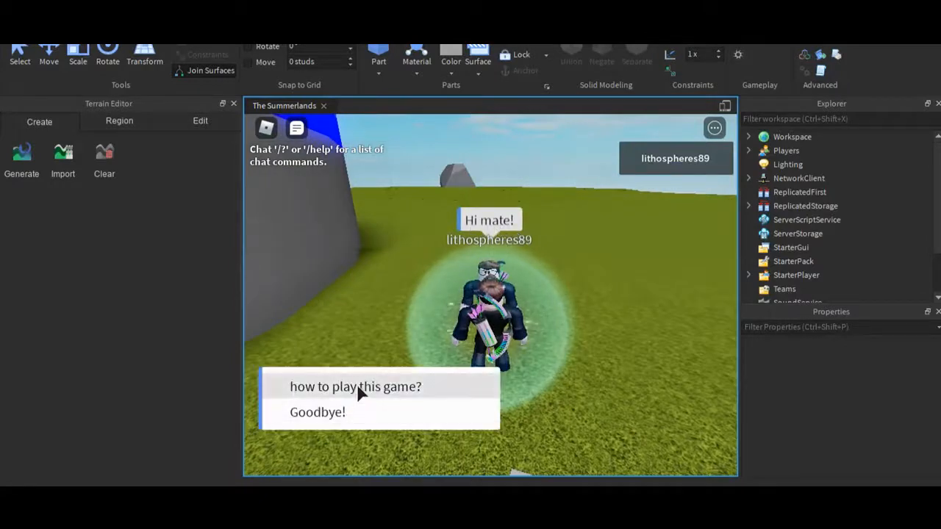
# Test the dialog chain by choosing "how to play this game?", the travel-distance question and "thanks man" in turn
pyautogui.click(358, 388)
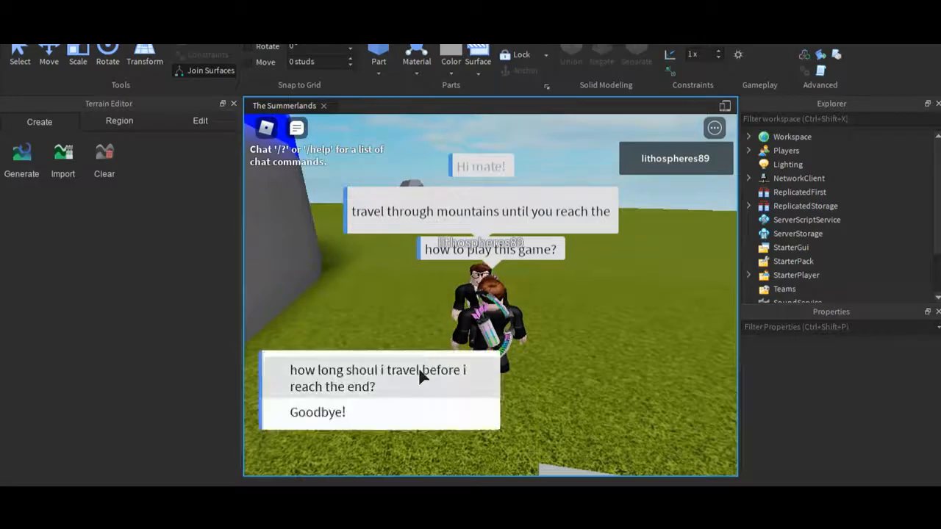
pyautogui.click(419, 377)
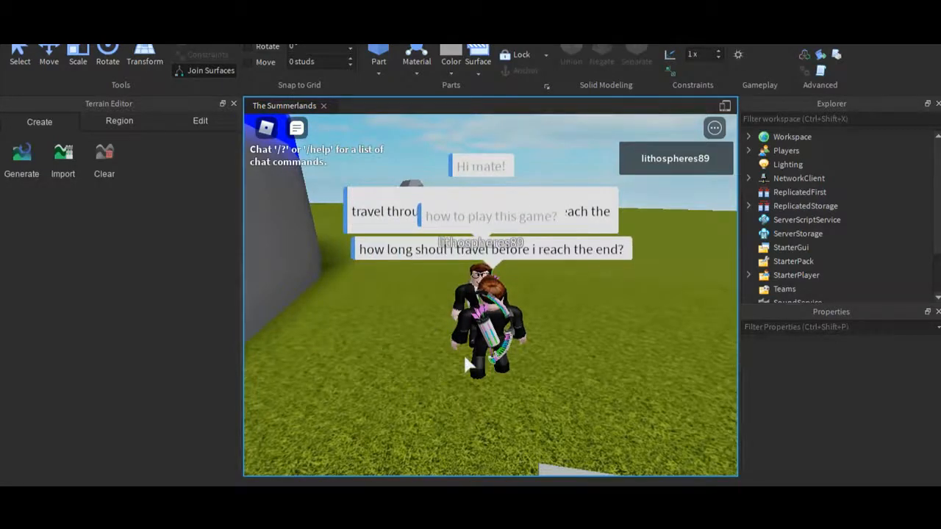
pyautogui.moveTo(464, 357)
pyautogui.mouseDown(button='right')
pyautogui.moveTo(455, 351)
pyautogui.moveTo(458, 358)
pyautogui.mouseUp(button='right')
pyautogui.click(425, 384)
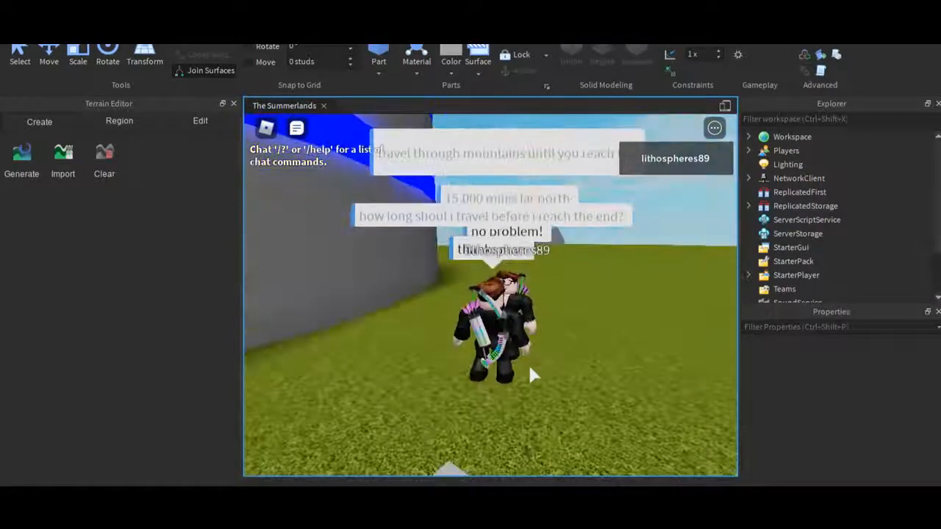
pyautogui.moveTo(581, 389); pyautogui.dragTo(563, 377, button='right')
pyautogui.press('w')
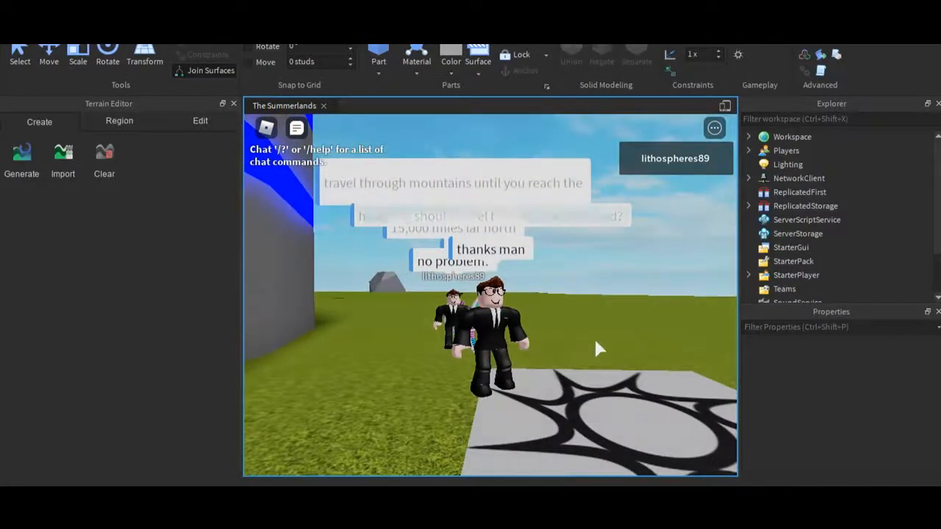
pyautogui.moveTo(594, 330); pyautogui.dragTo(594, 330, button='right')
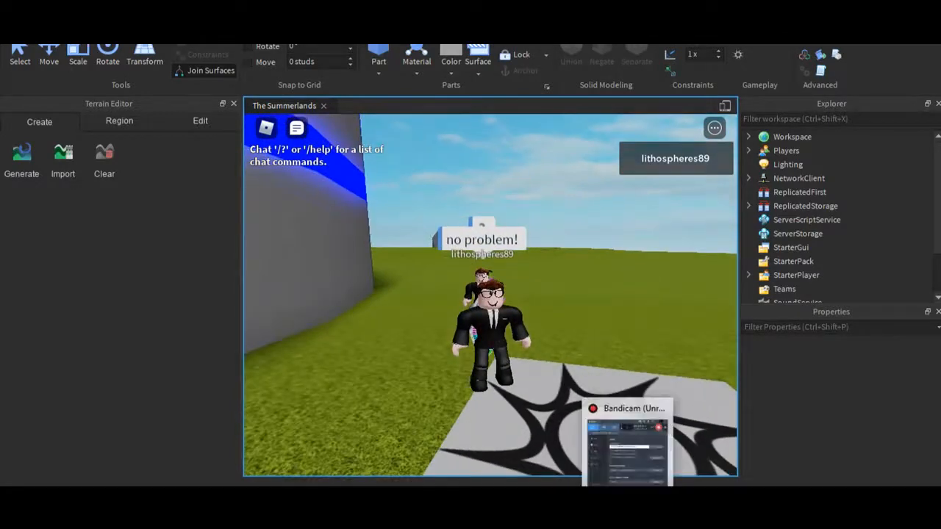